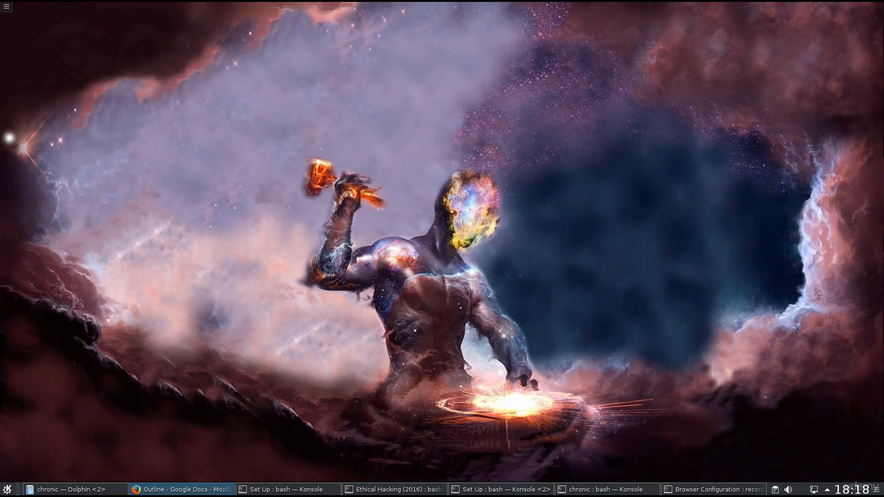
pyautogui.click(8, 490)
pyautogui.click(166, 451)
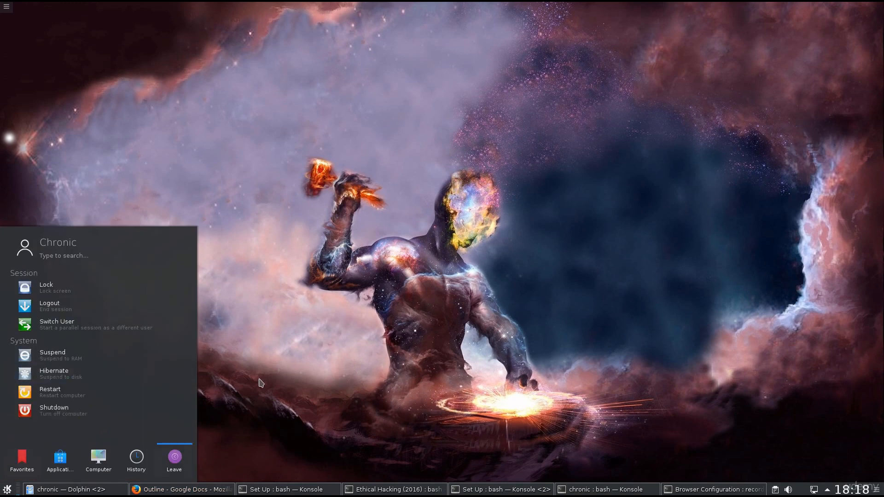
pyautogui.click(433, 391)
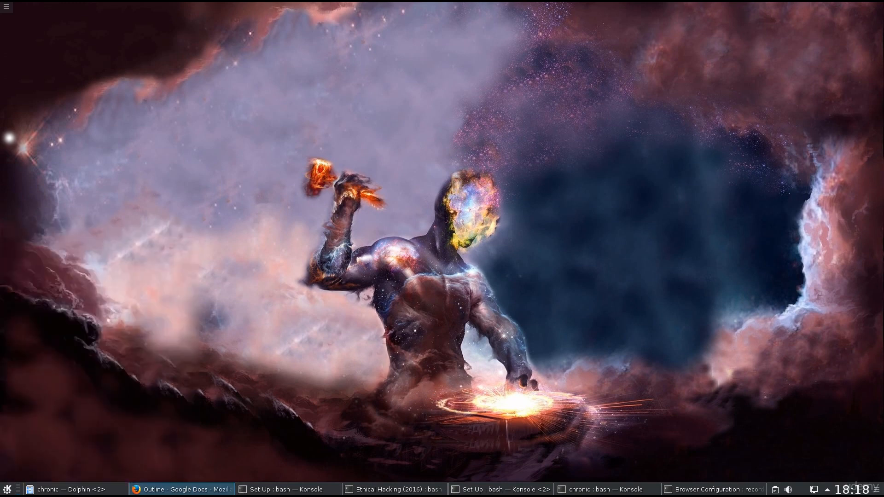
# Open a new Firefox browser window and maximize it
pyautogui.hotkey('ctrl', 'n')
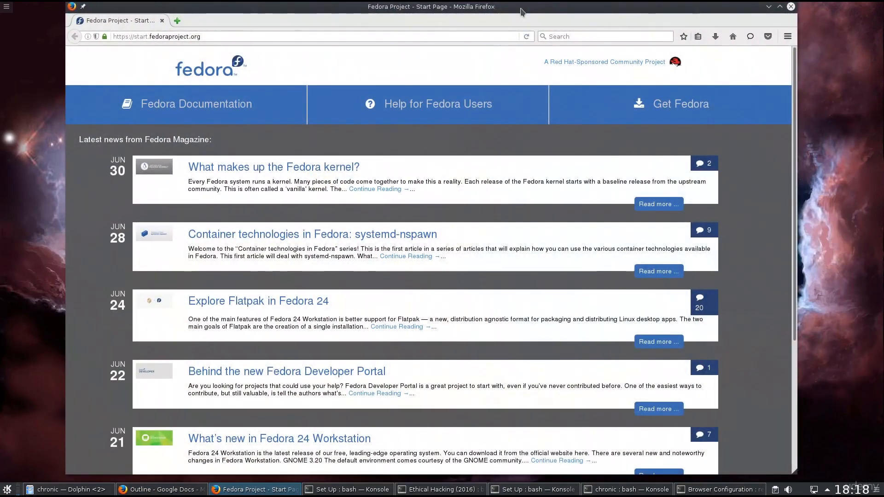
pyautogui.doubleClick(521, 11)
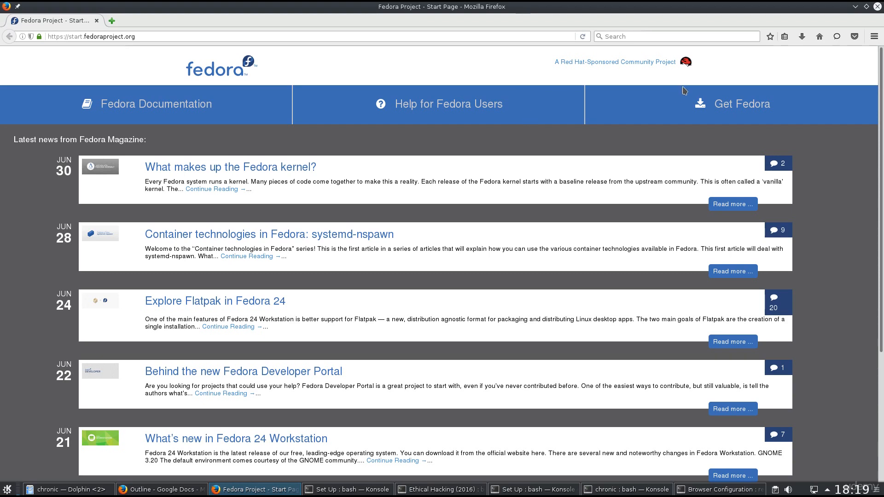
# Search the browser's available add-ons for adblock, look through the results, and close the Add-ons Manager
pyautogui.click(874, 36)
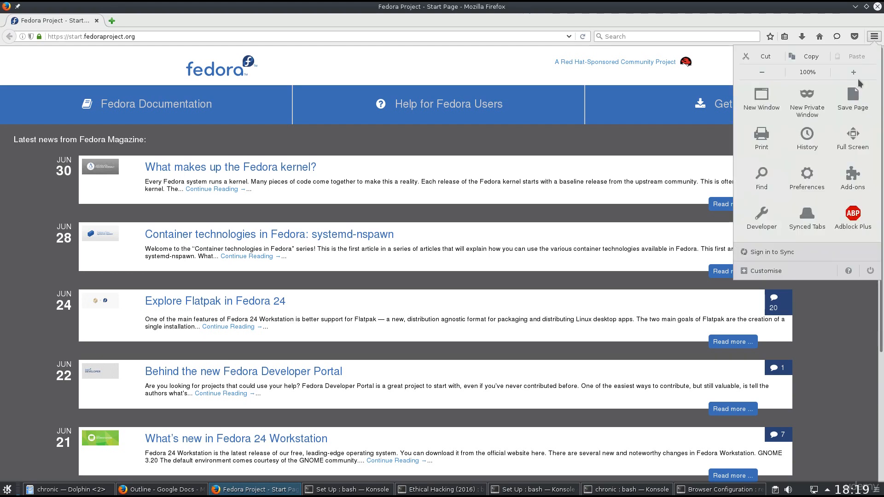
pyautogui.moveTo(843, 218)
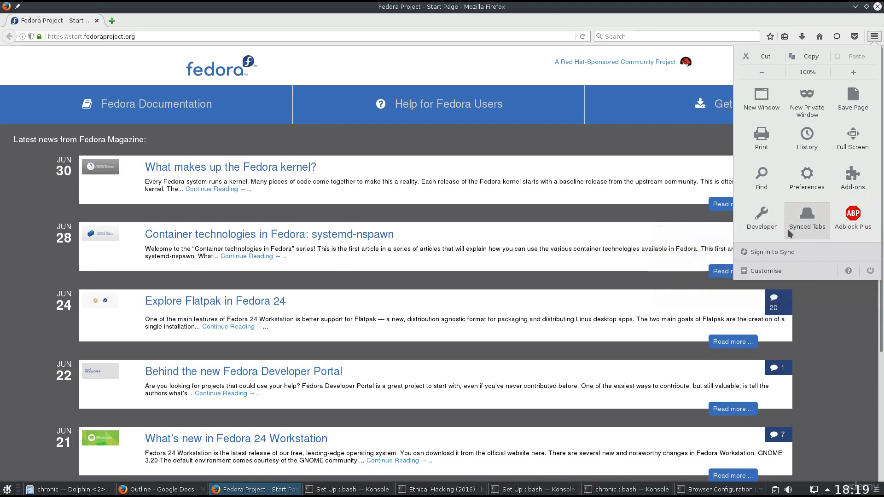
pyautogui.click(852, 177)
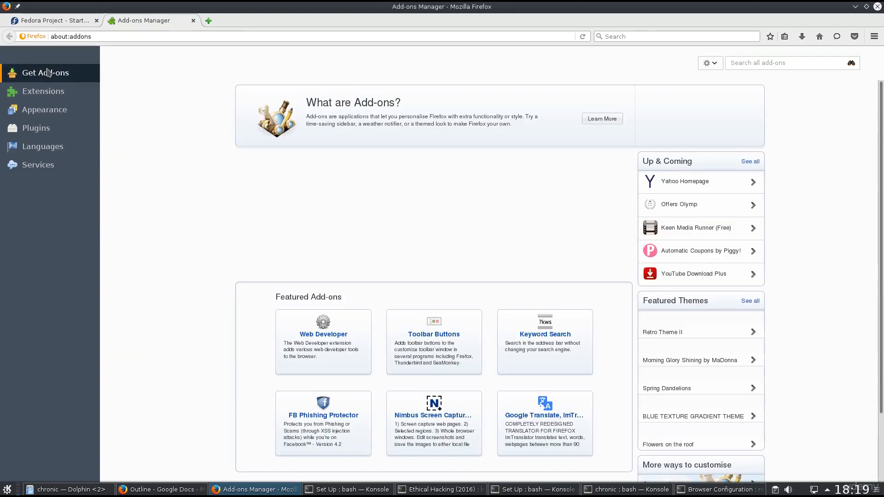
pyautogui.click(757, 60)
pyautogui.write('a')
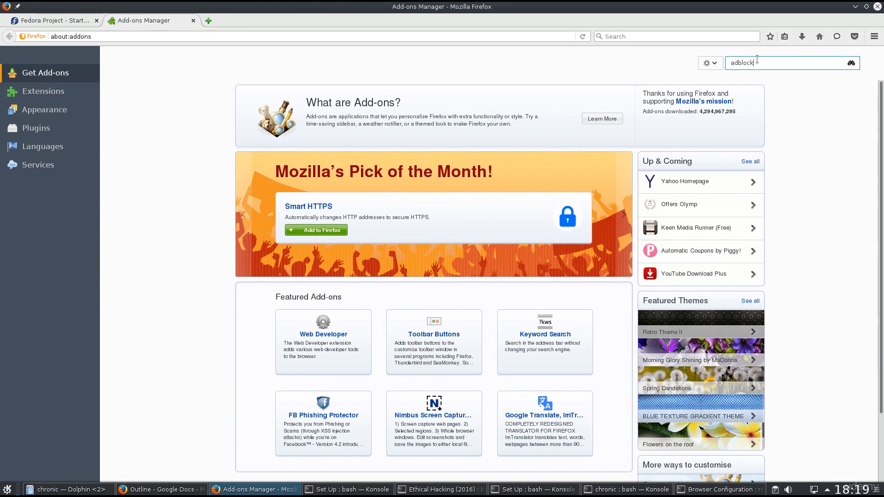
pyautogui.write('dblock')
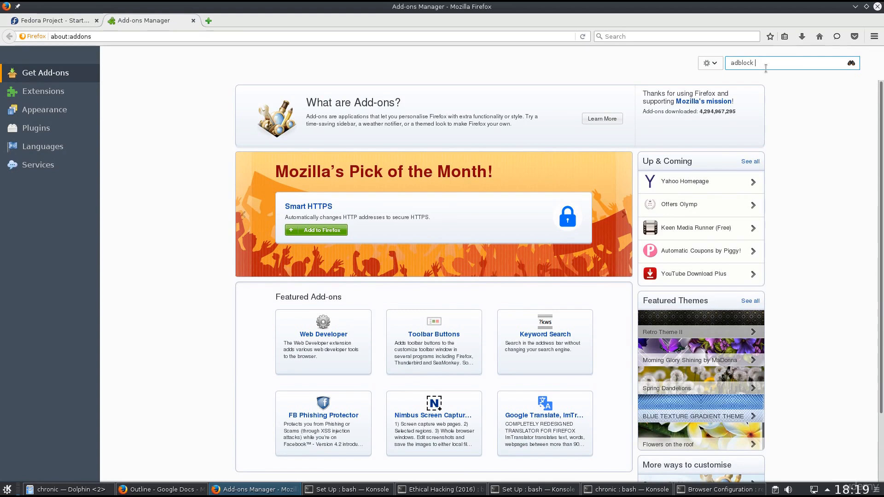
pyautogui.click(851, 64)
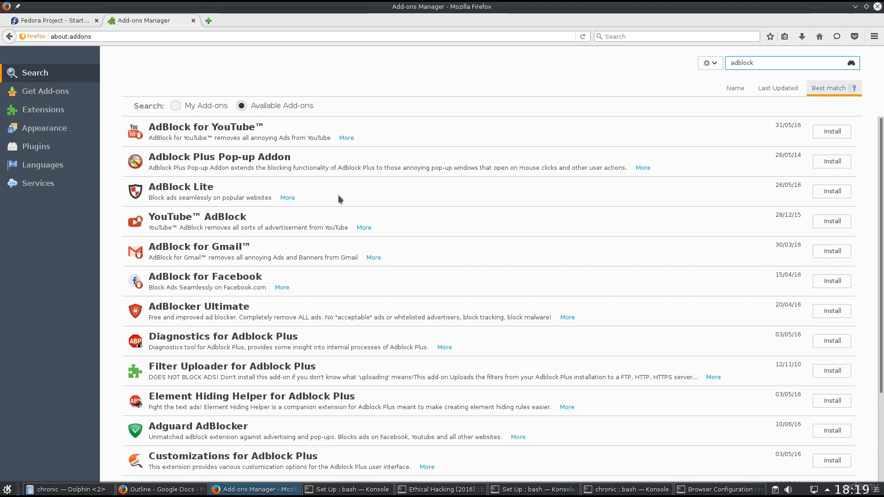
pyautogui.scroll(-3, 335, 199)
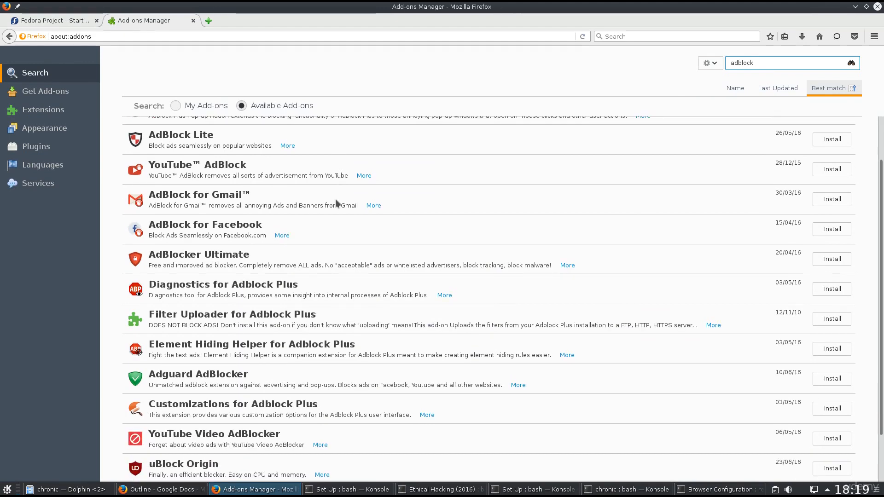
pyautogui.scroll(3, 335, 199)
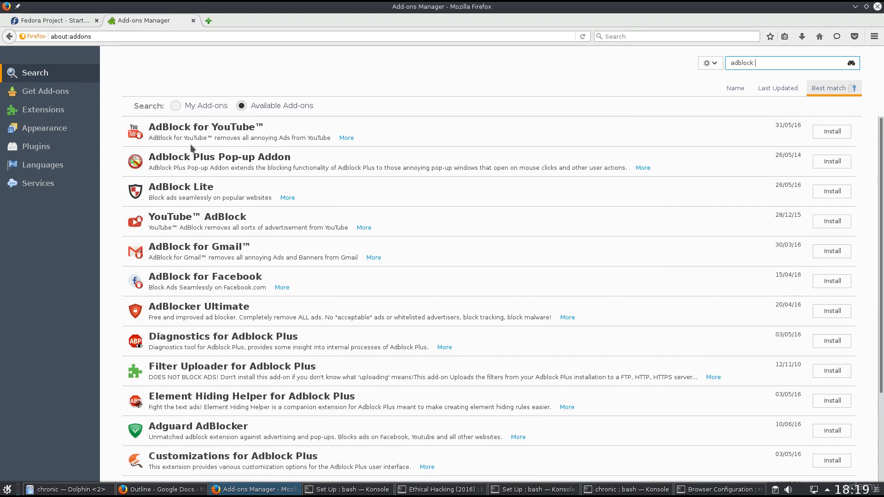
pyautogui.click(193, 20)
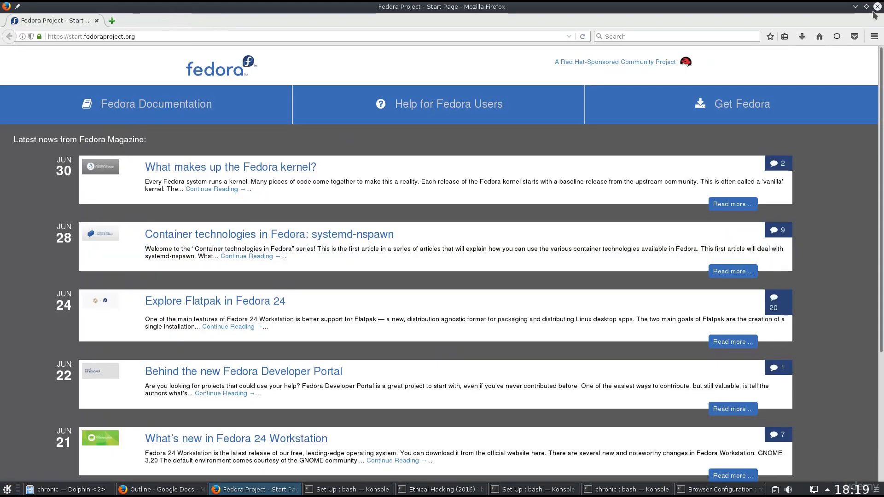
# Open the browser preferences and select the home page address in the General settings
pyautogui.click(874, 37)
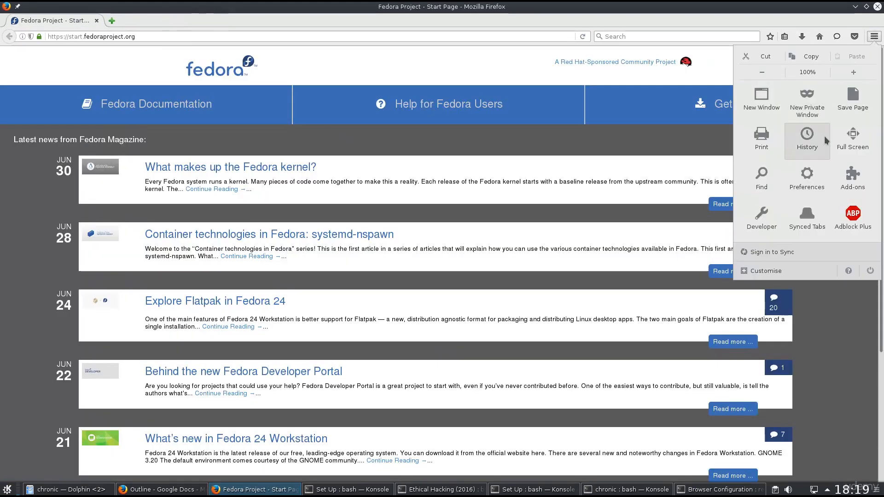
pyautogui.click(807, 178)
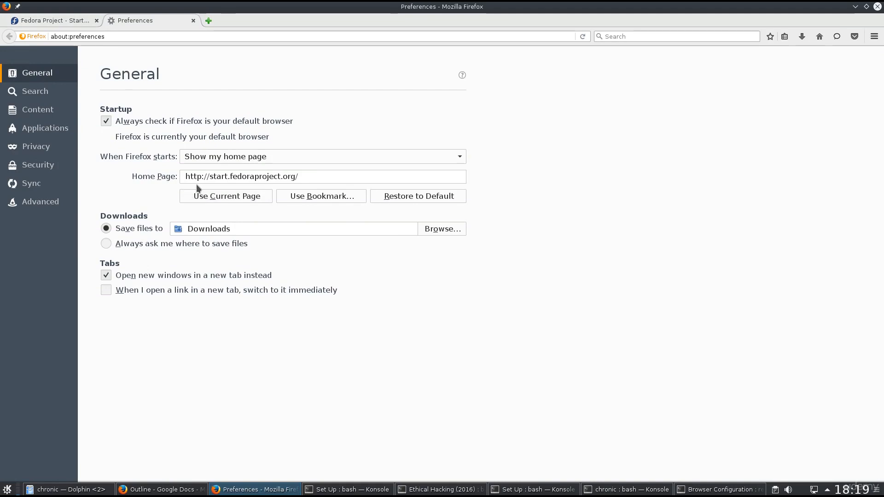
pyautogui.click(298, 180)
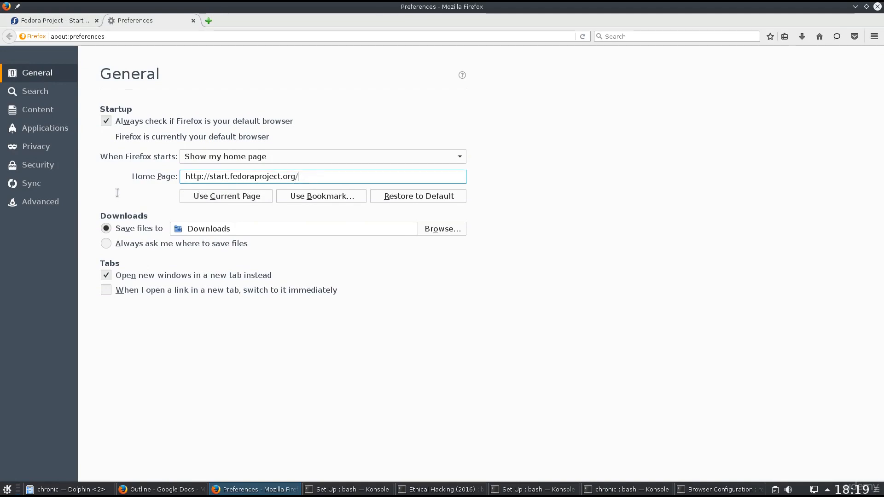
pyautogui.hotkey('ctrl', 'a')
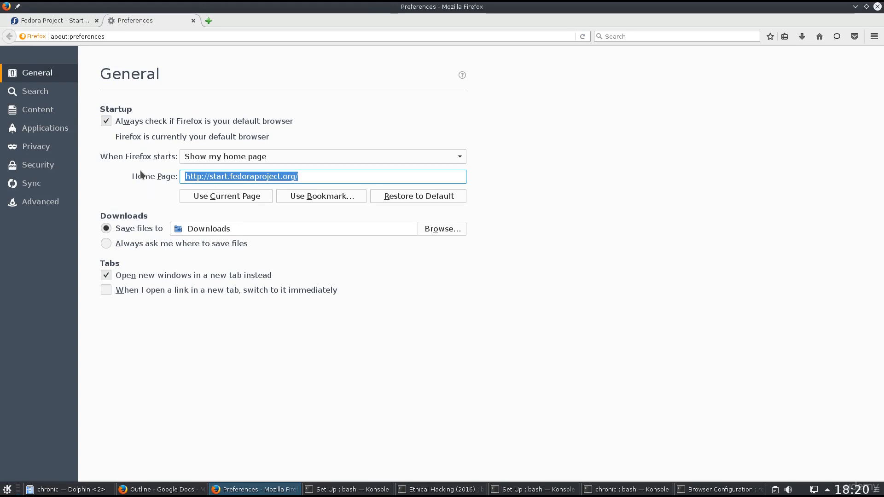
# Choose DuckDuckGo as the default search engine in the Search preferences
pyautogui.click(48, 97)
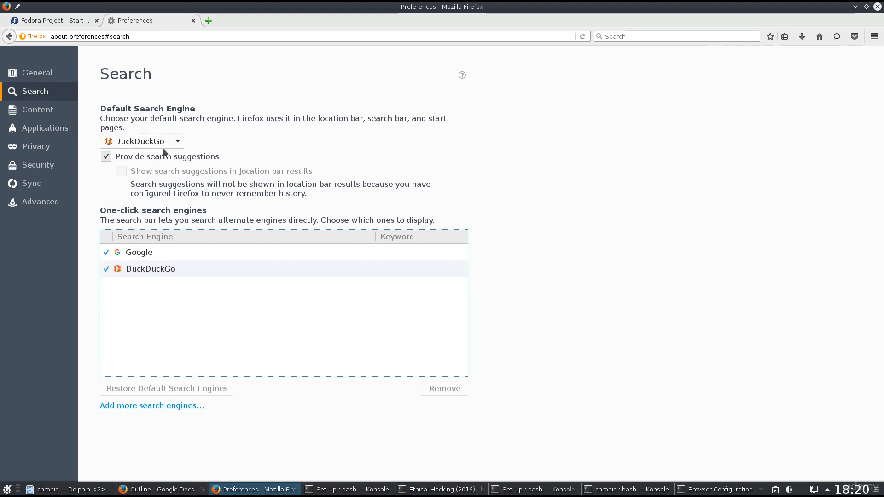
pyautogui.click(159, 260)
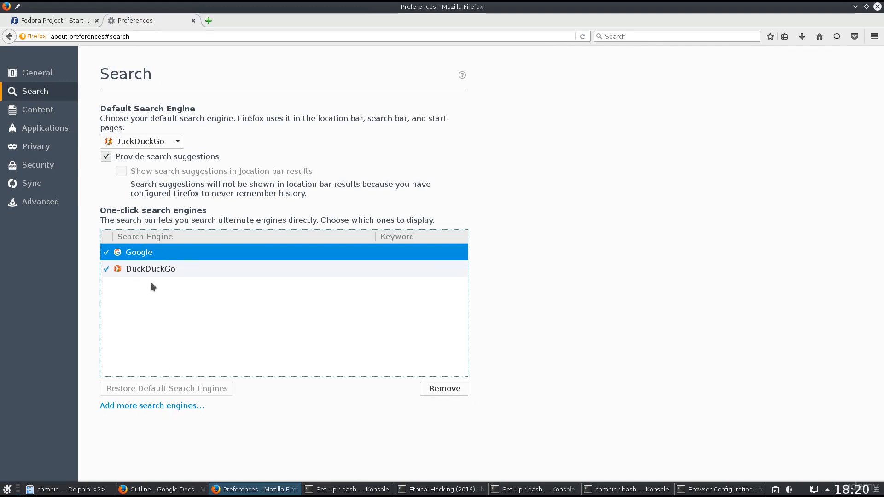
pyautogui.click(164, 272)
pyautogui.click(169, 145)
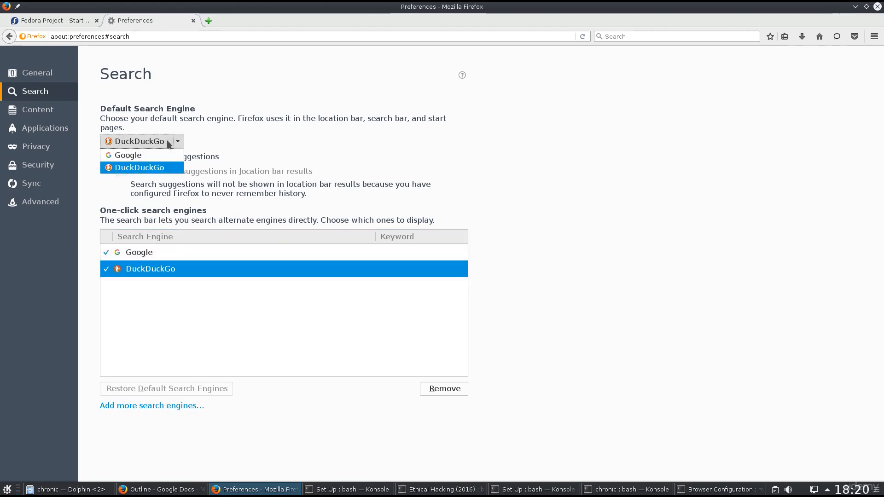
pyautogui.click(152, 168)
pyautogui.click(177, 144)
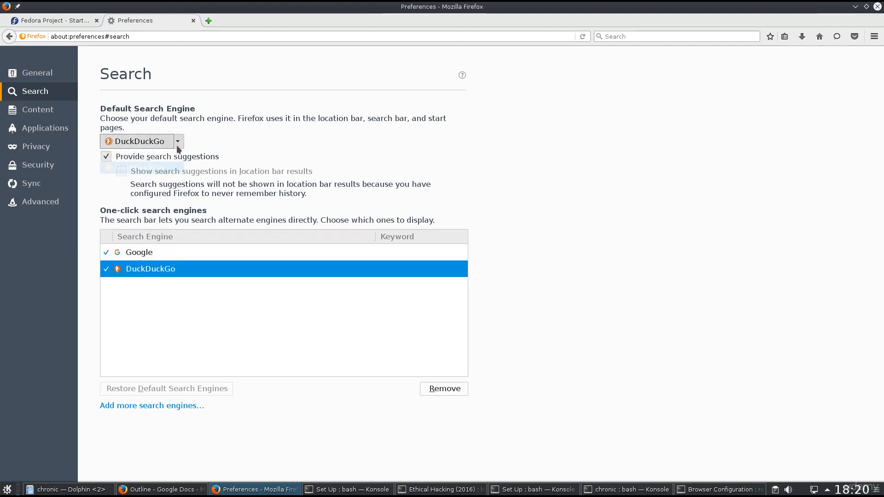
pyautogui.click(162, 167)
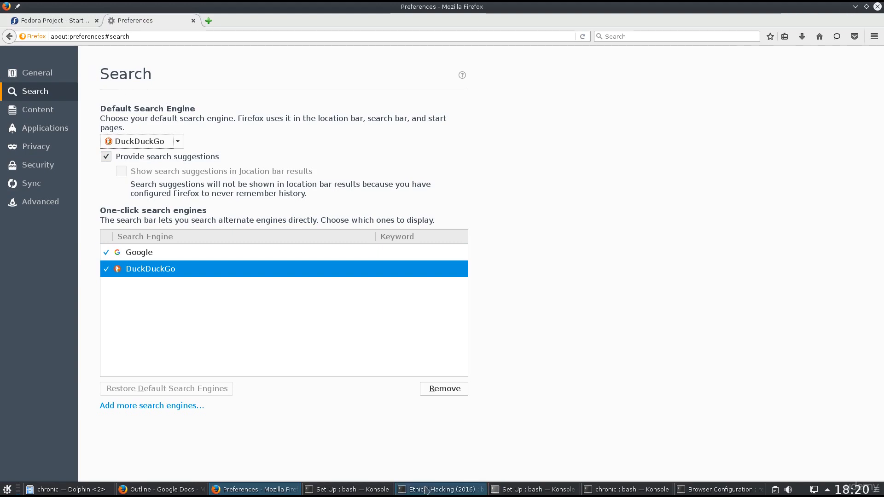
# View the web page offering more search engines, close it, and highlight DuckDuckGo among the one-click search engines
pyautogui.click(178, 406)
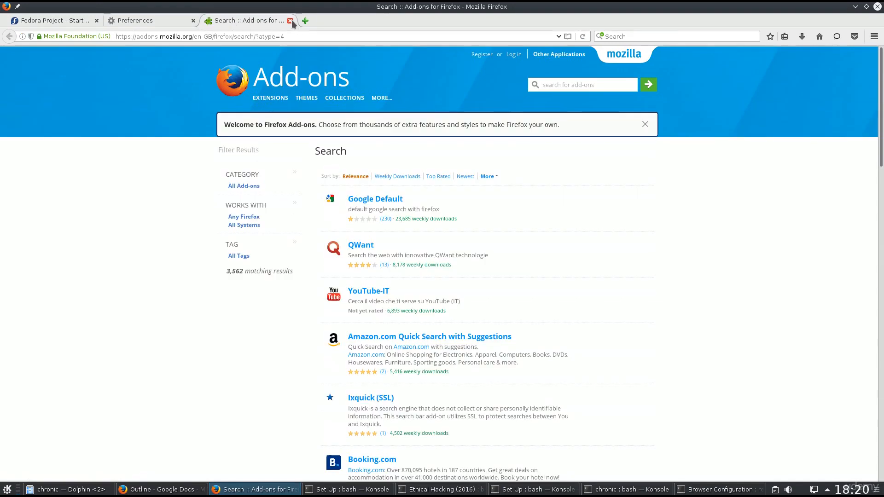
pyautogui.click(290, 21)
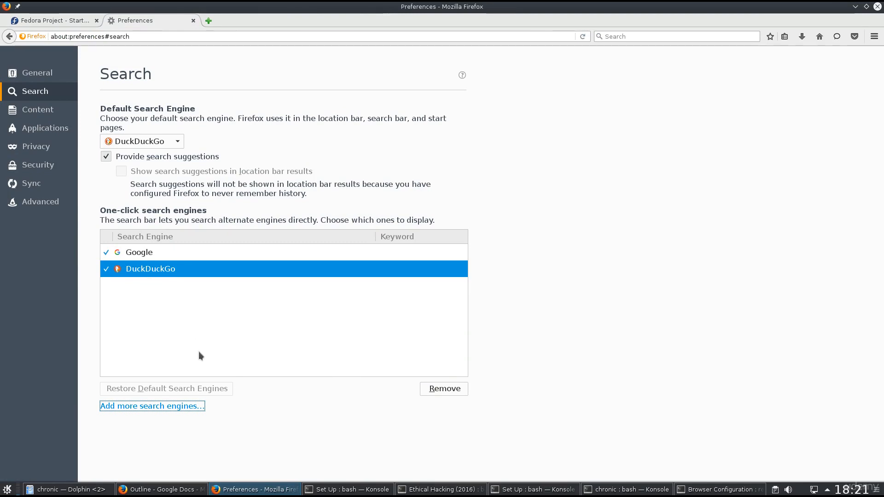
pyautogui.click(146, 270)
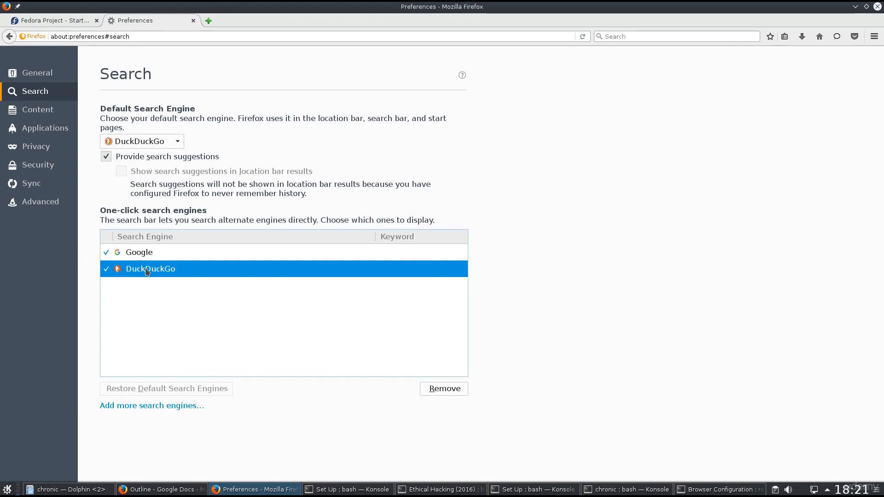
pyautogui.click(141, 253)
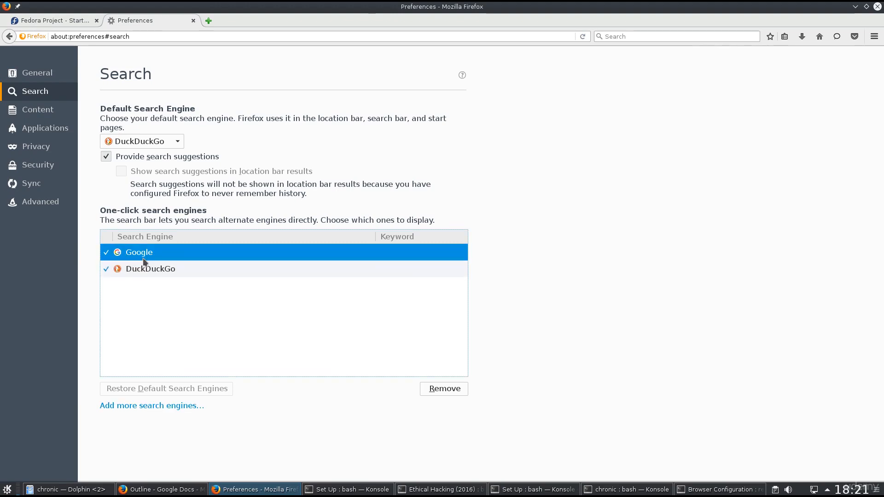
pyautogui.click(138, 274)
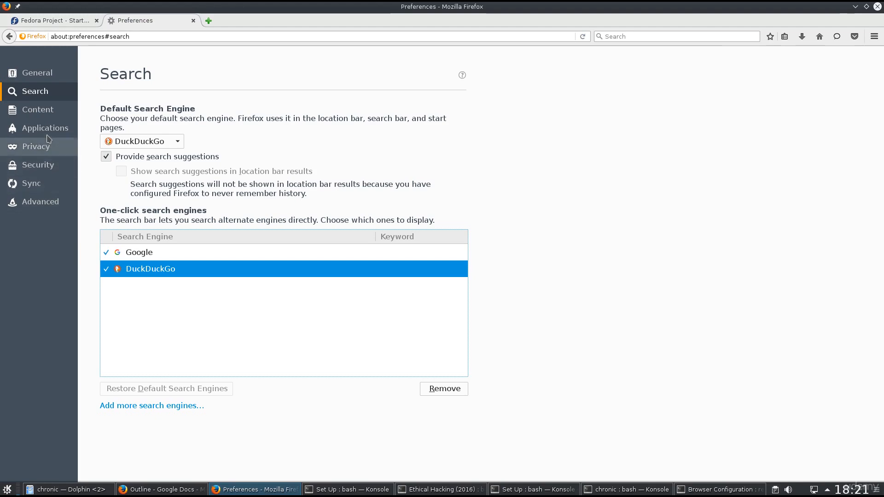
# Review the notification permissions for sites in the Content preferences and close them without changes
pyautogui.click(50, 121)
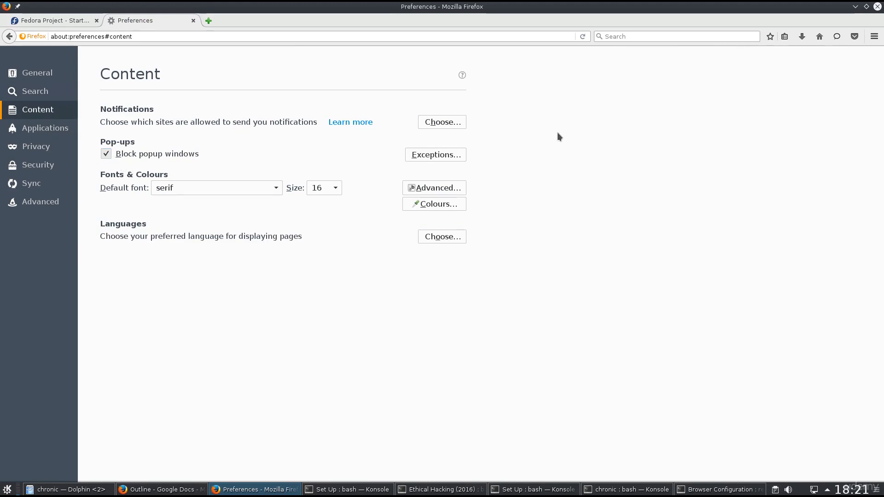
pyautogui.click(440, 125)
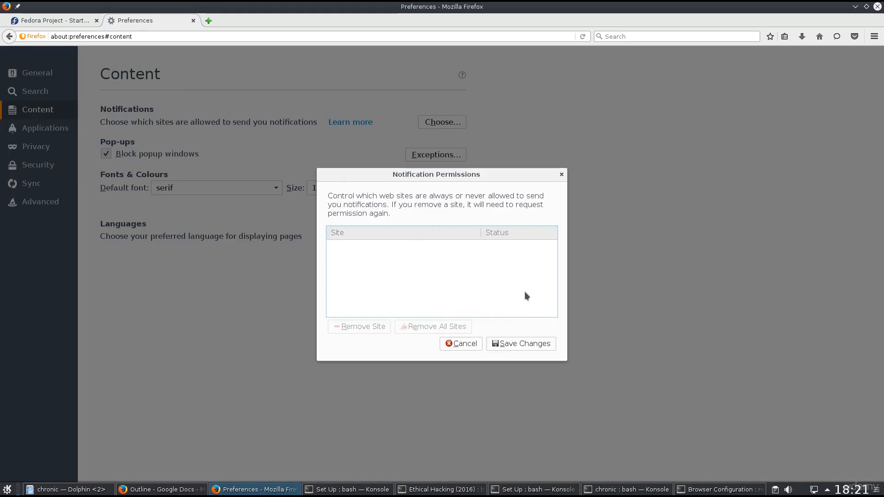
pyautogui.click(561, 176)
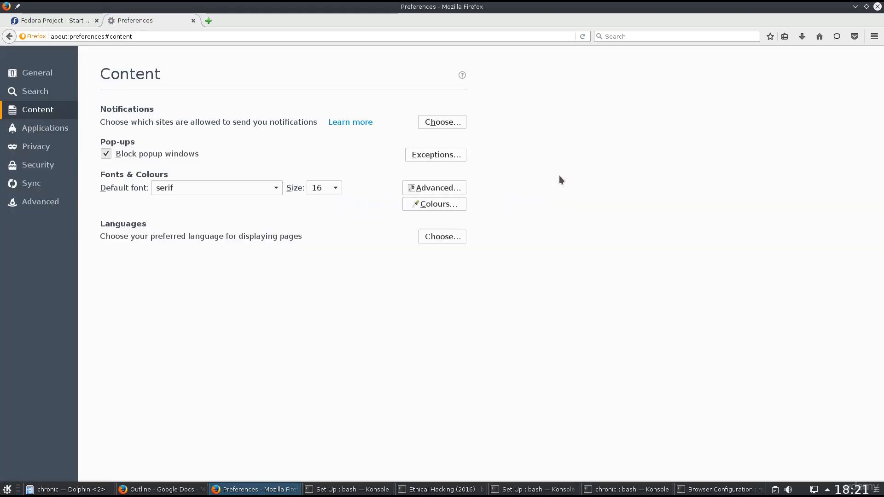
# Look through the content types and their actions in the Applications preferences
pyautogui.click(45, 136)
pyautogui.scroll(-1, 187, 191)
pyautogui.scroll(1, 187, 190)
pyautogui.scroll(-2, 187, 191)
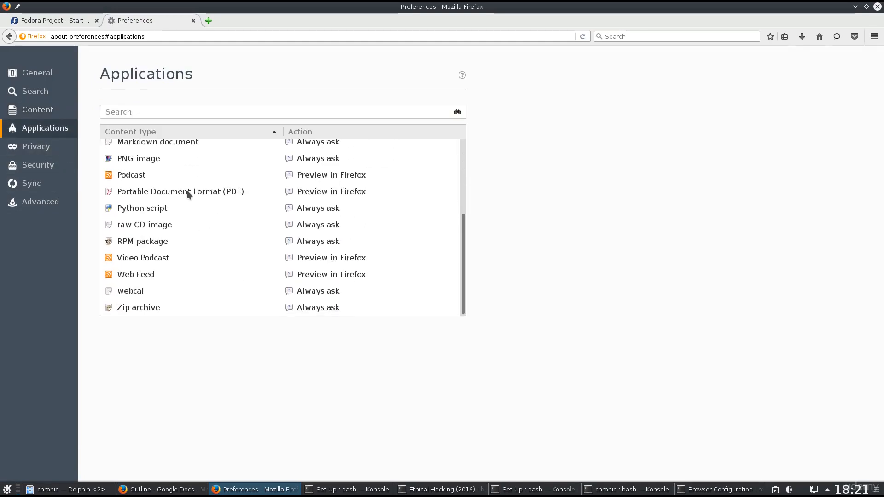
pyautogui.scroll(2, 187, 191)
# Review the tracking block lists in the Privacy preferences, highlight Disconnect.me strict protection, and close the lists without saving
pyautogui.click(19, 146)
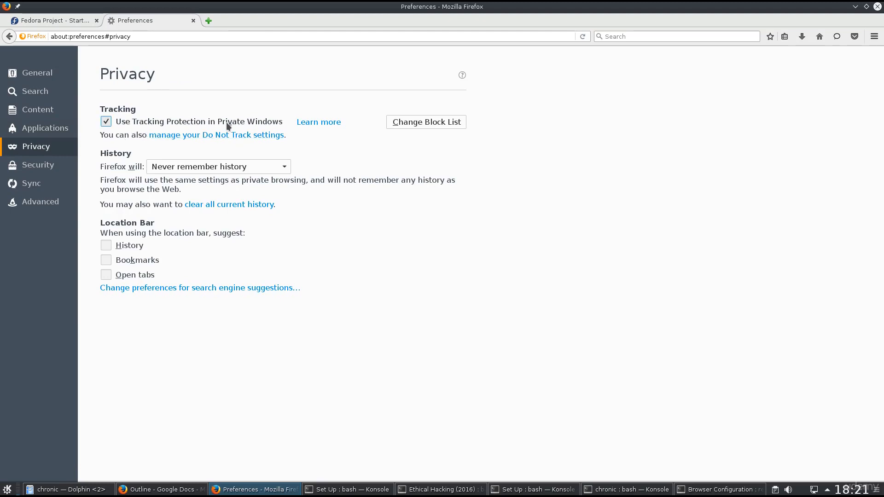
pyautogui.click(416, 124)
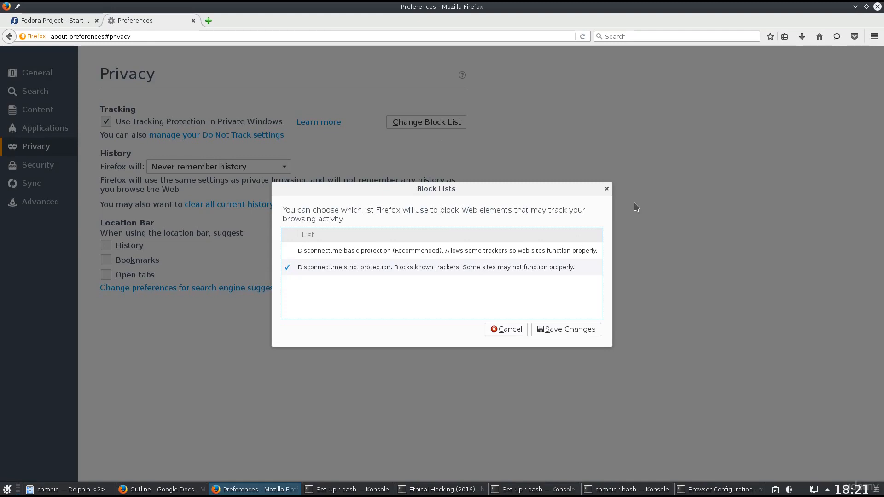
pyautogui.click(606, 189)
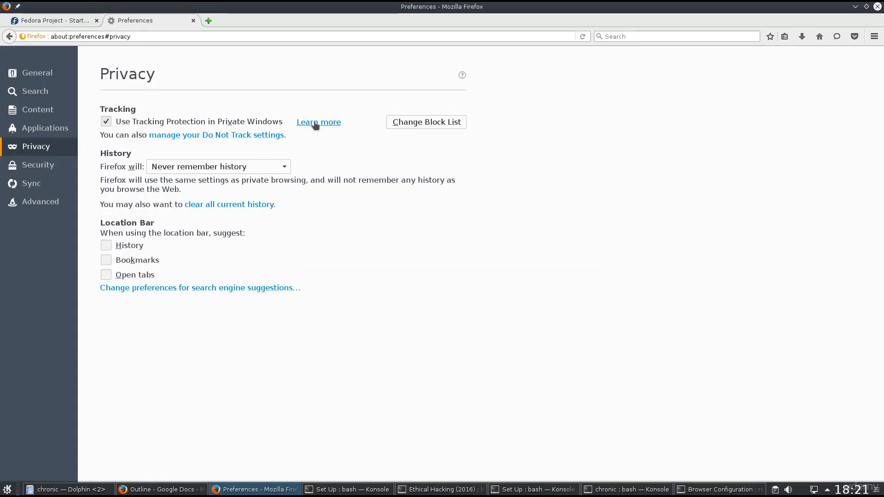
pyautogui.click(447, 122)
pyautogui.click(325, 267)
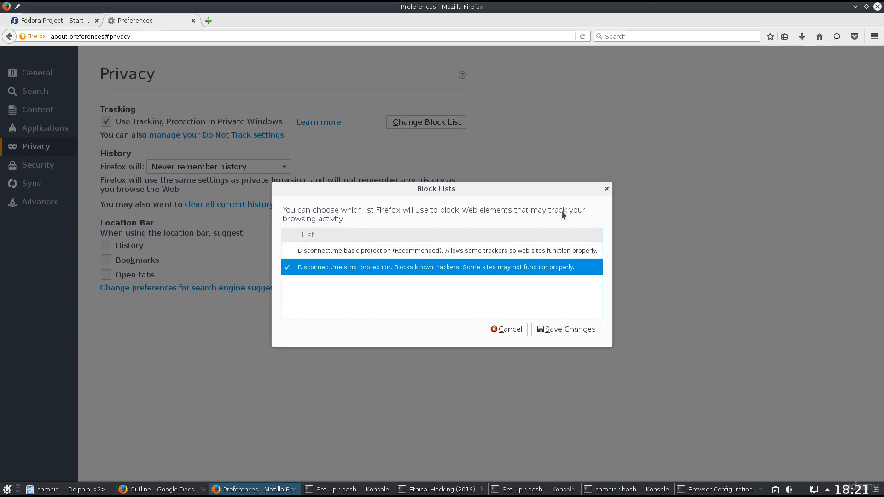
pyautogui.click(606, 189)
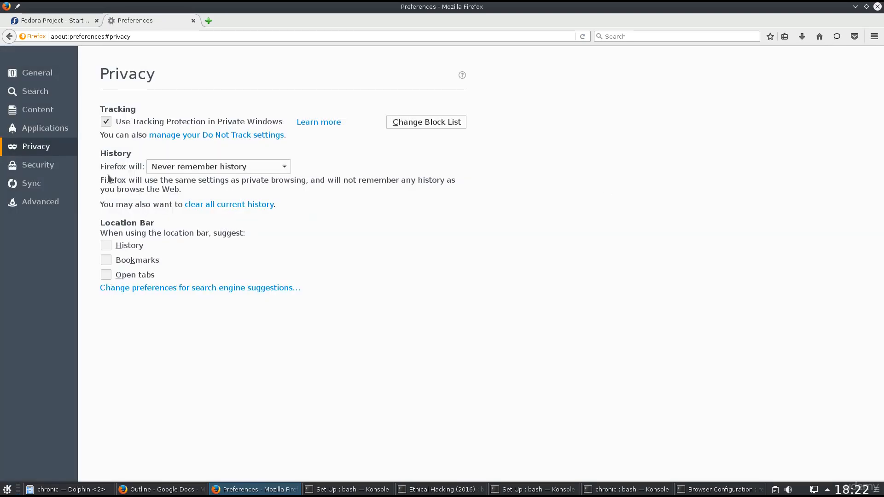
# Choose Never remember history as the history setting and highlight the start of its explanation
pyautogui.click(168, 169)
pyautogui.click(247, 195)
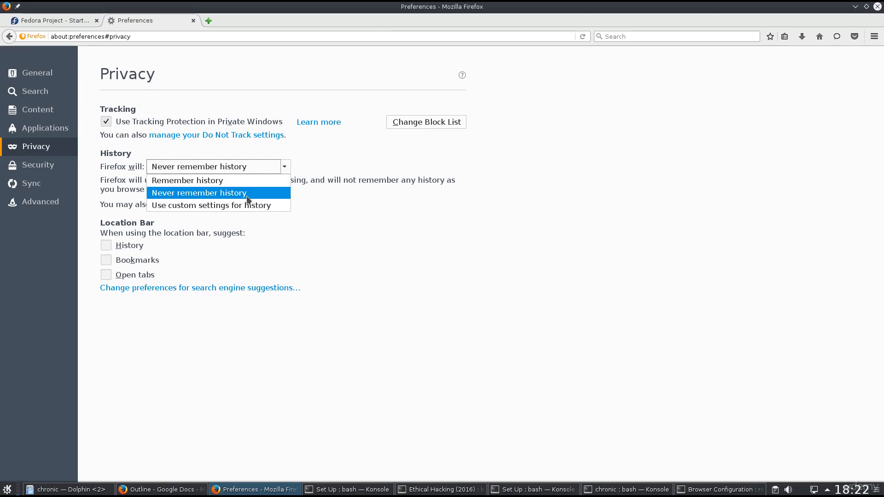
pyautogui.moveTo(111, 182); pyautogui.dragTo(251, 176)
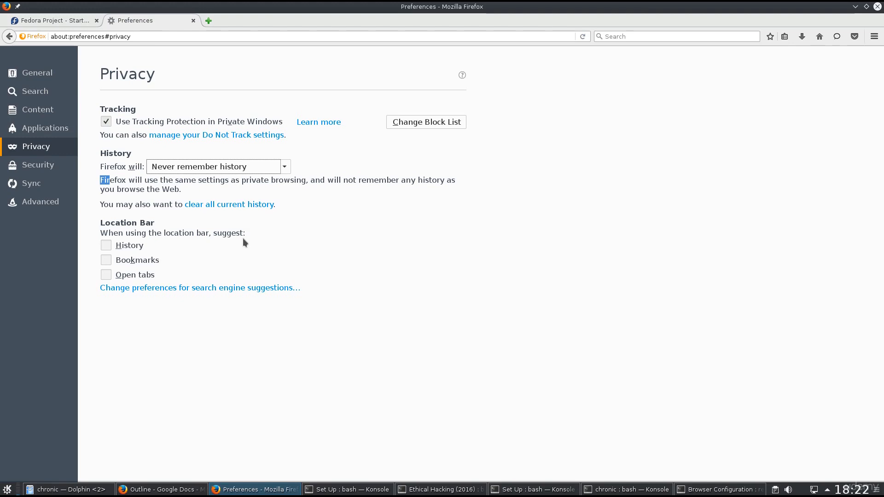
# Review the details of clearing all history with the time range Everything, and close the dialog without clearing
pyautogui.click(192, 205)
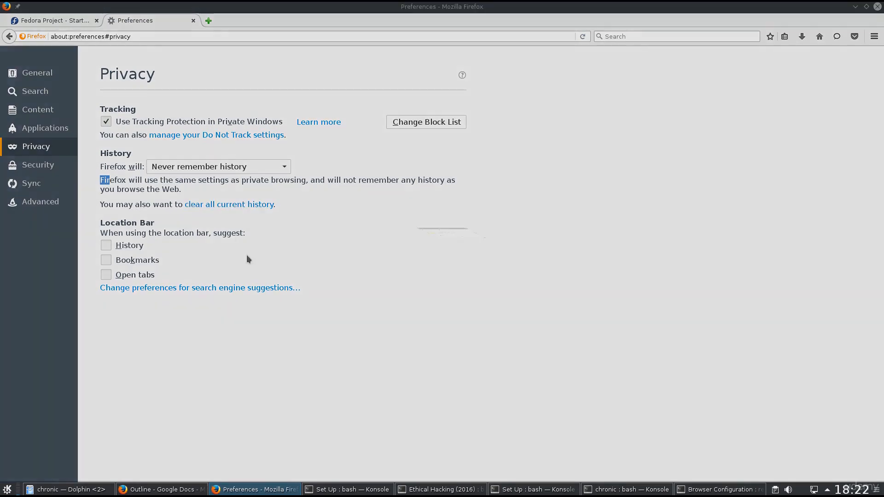
pyautogui.click(474, 210)
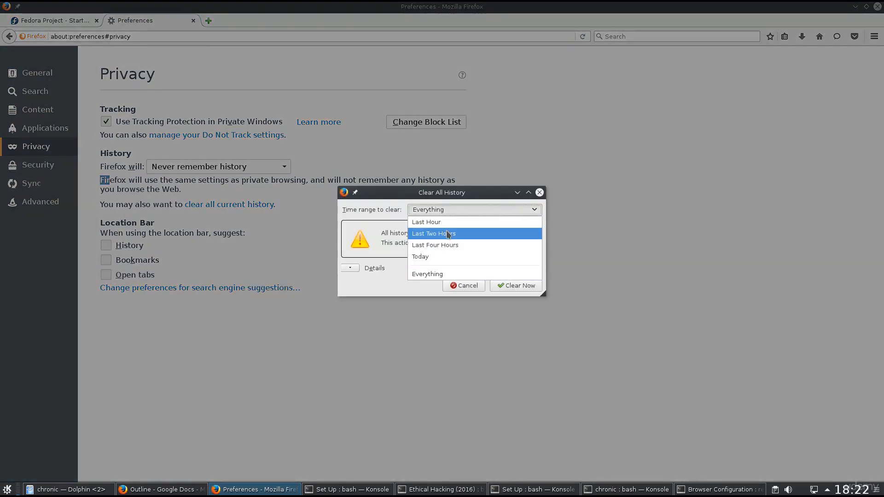
pyautogui.click(429, 274)
pyautogui.click(349, 268)
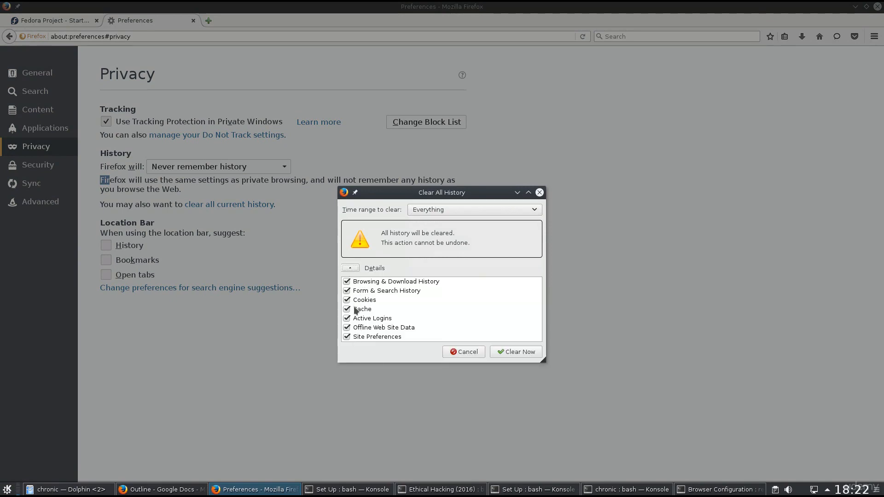
pyautogui.click(541, 194)
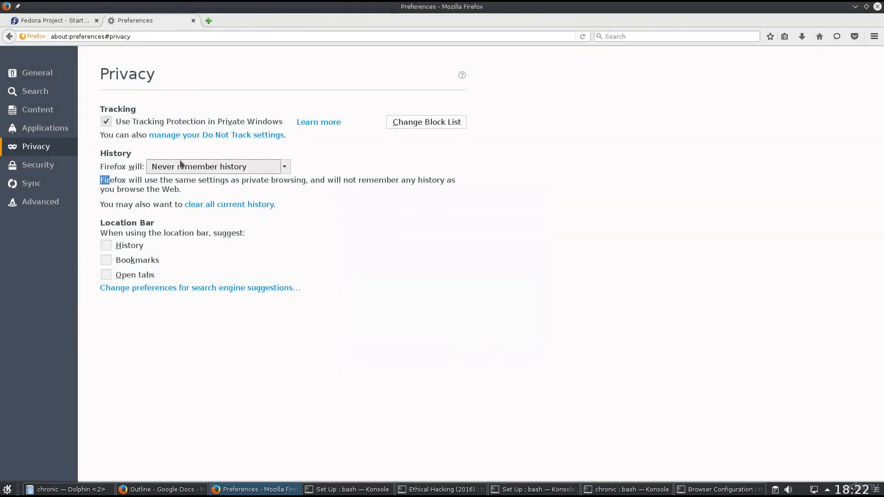
# Try toggling the Bookmarks suggestion for the location bar and leave it turned off
pyautogui.click(233, 256)
pyautogui.click(233, 256)
pyautogui.click(118, 259)
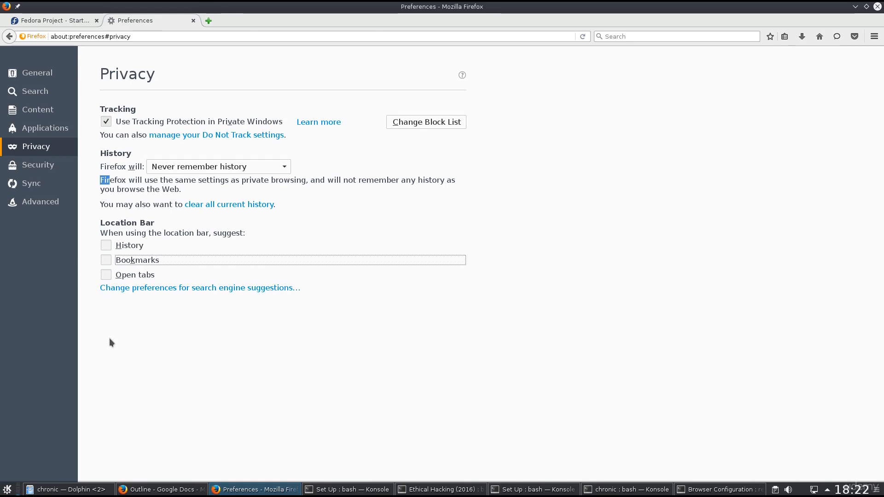
# Look through the Security and Sync preferences and the General and Data Choices sections of the Advanced preferences
pyautogui.click(46, 168)
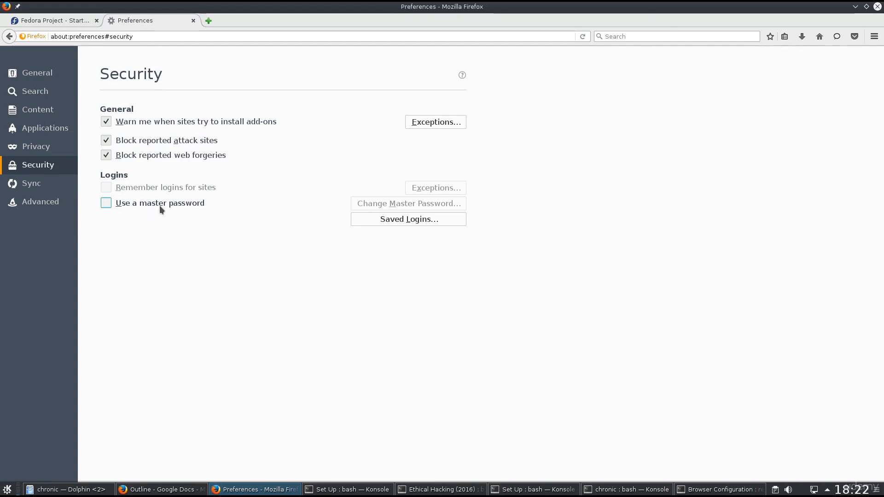
pyautogui.click(32, 183)
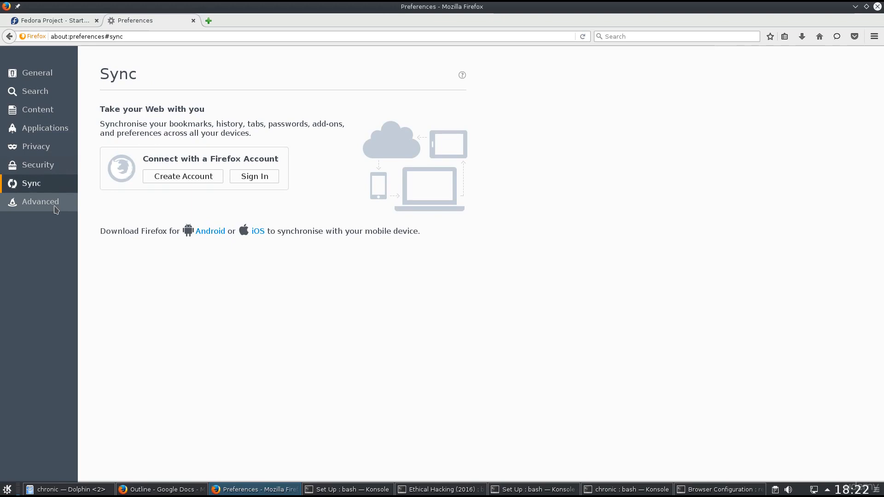
pyautogui.click(54, 208)
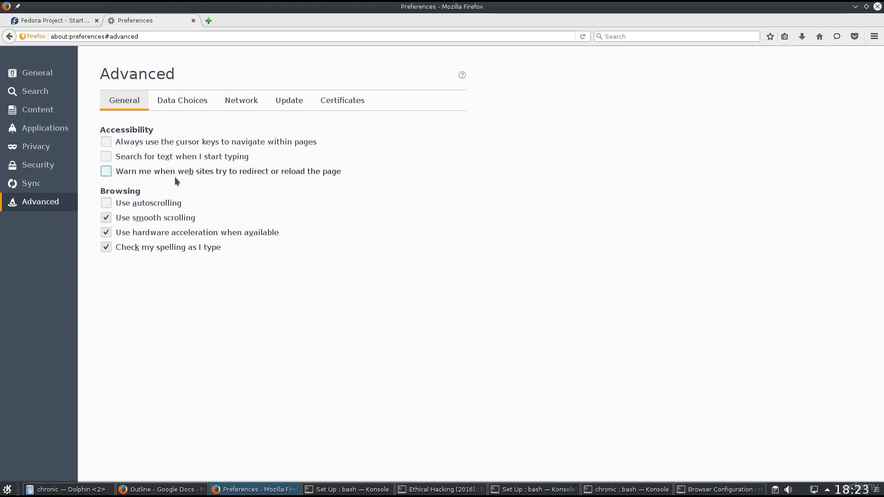
pyautogui.click(186, 103)
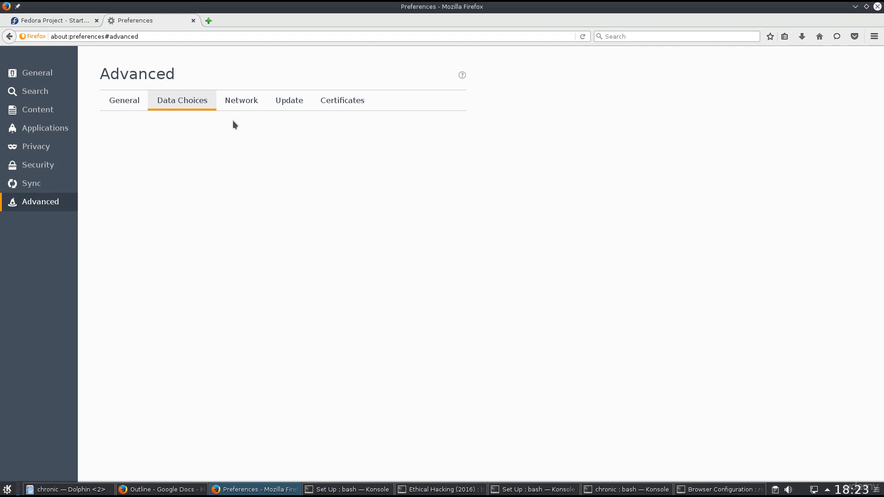
# Review the proxy options in the Advanced network connection settings and close them without changes
pyautogui.click(247, 107)
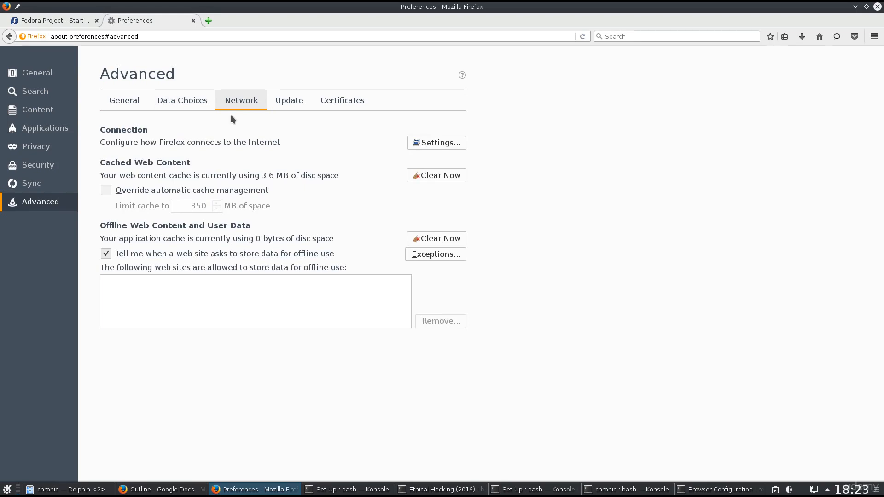
pyautogui.click(441, 144)
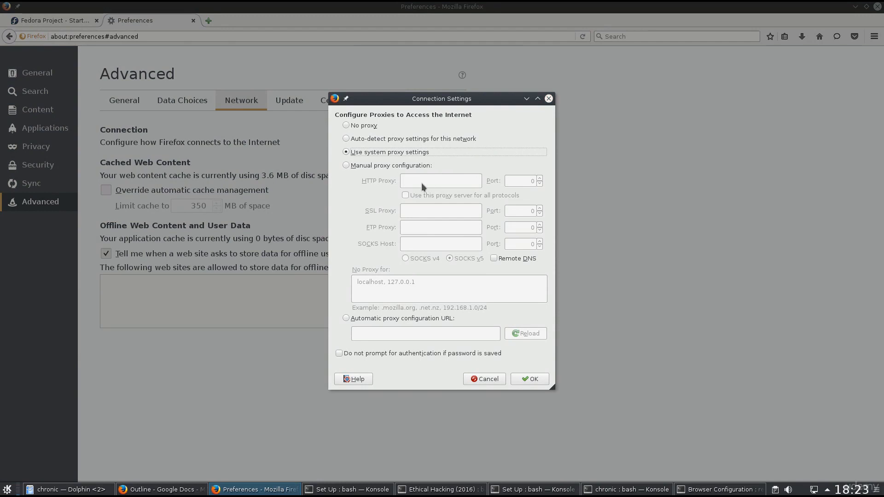
pyautogui.click(548, 99)
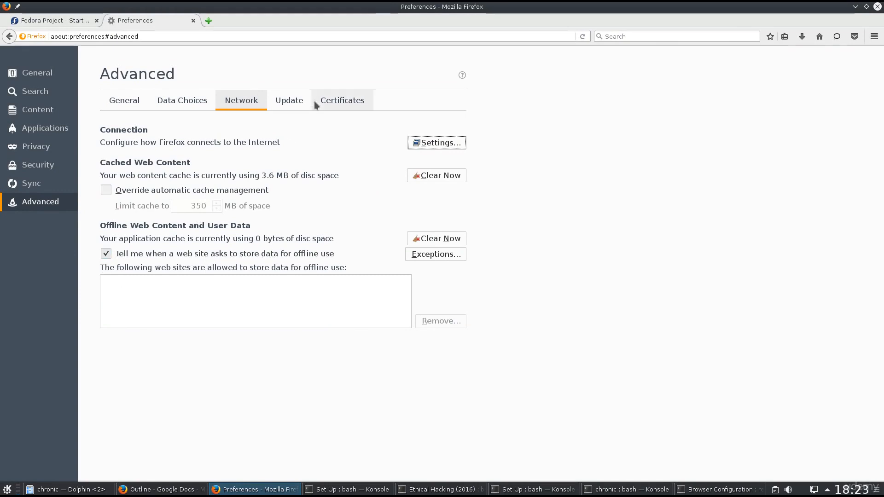
# Review the automatic update and certificate request options in the Advanced preferences, and close the preferences
pyautogui.click(299, 103)
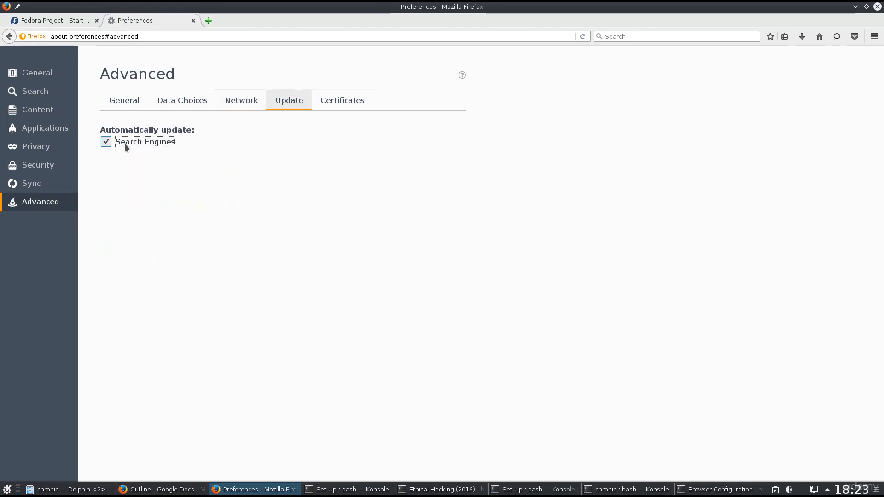
pyautogui.click(336, 105)
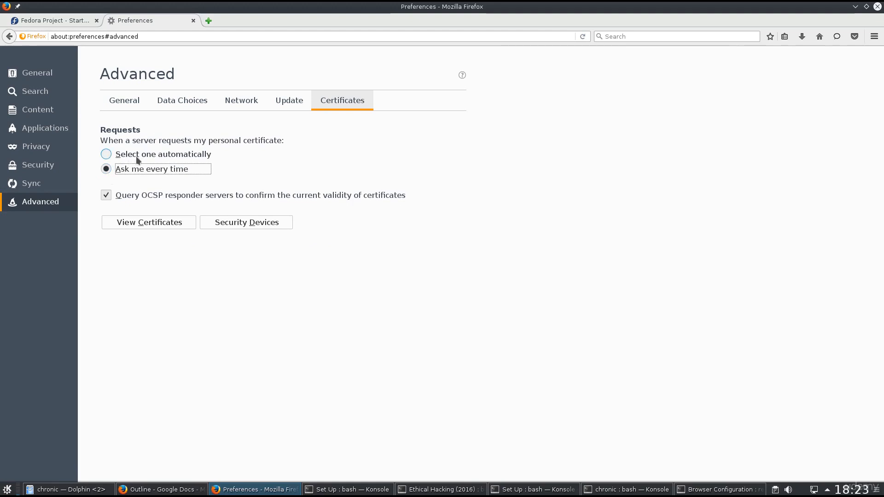
pyautogui.doubleClick(203, 134)
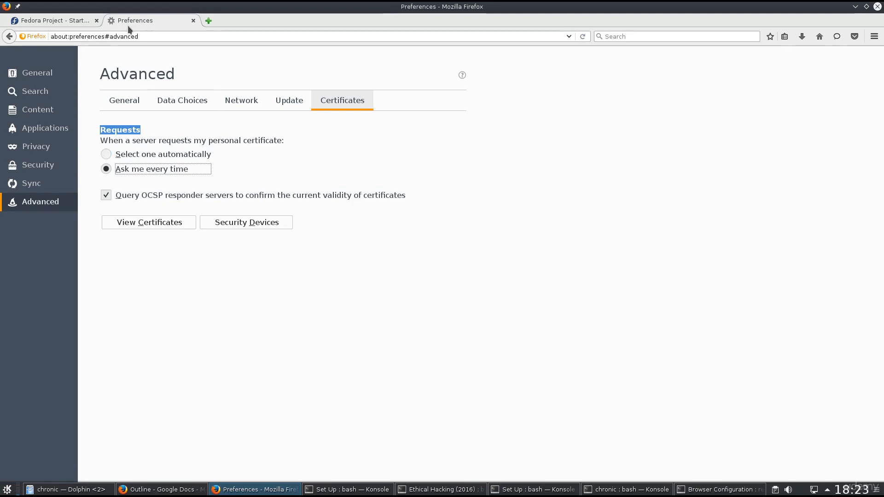
pyautogui.click(194, 21)
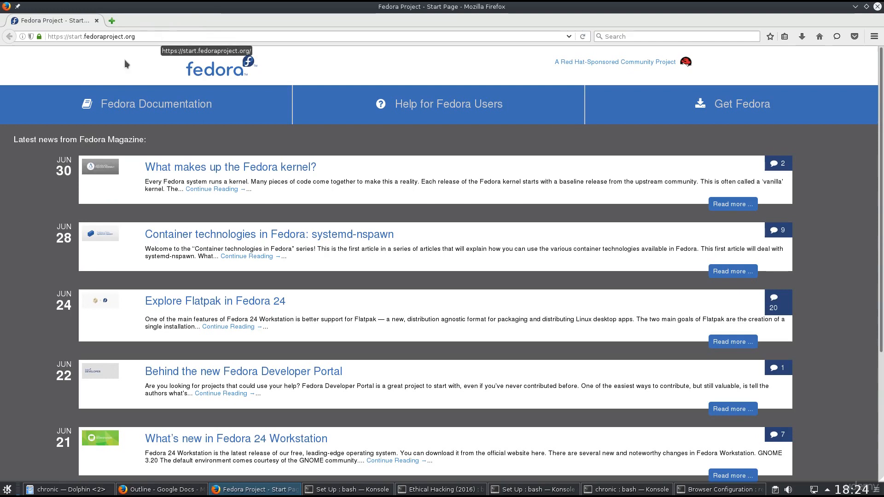
# Inspect the tracking protection, secure connection and page security details of start.fedoraproject.org, and dismiss the site information
pyautogui.click(30, 37)
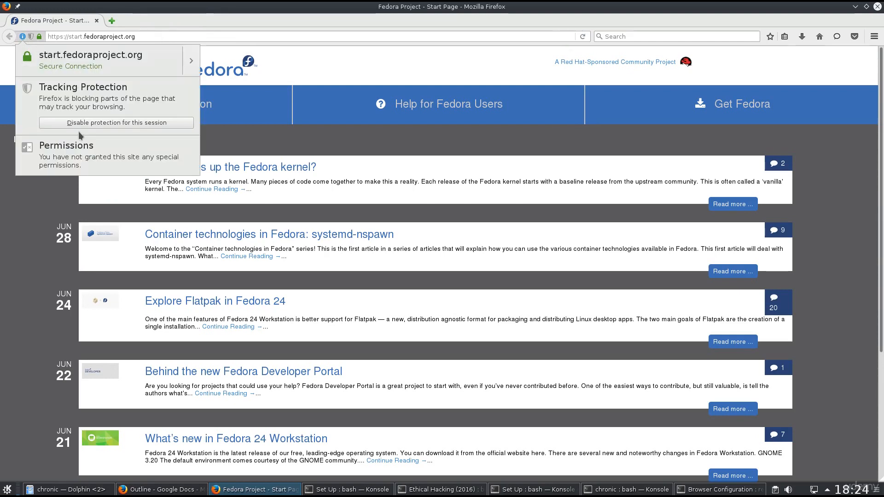
pyautogui.click(36, 39)
pyautogui.click(36, 39)
pyautogui.click(186, 60)
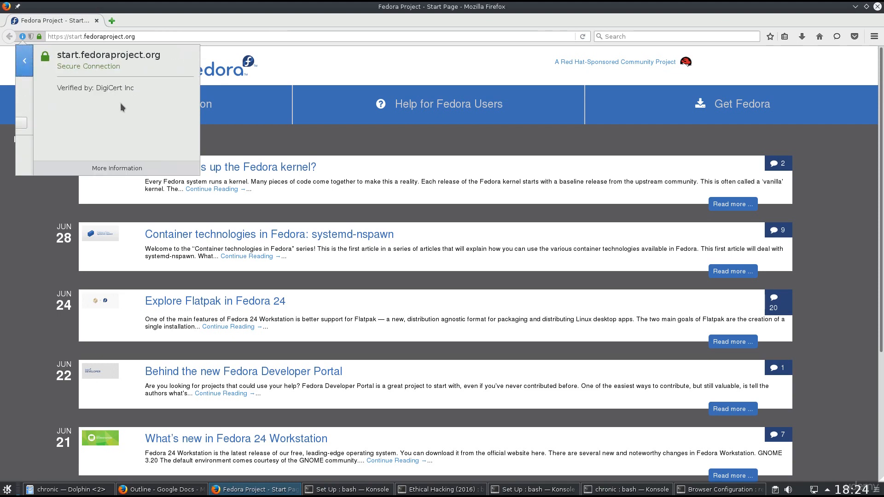
pyautogui.click(129, 167)
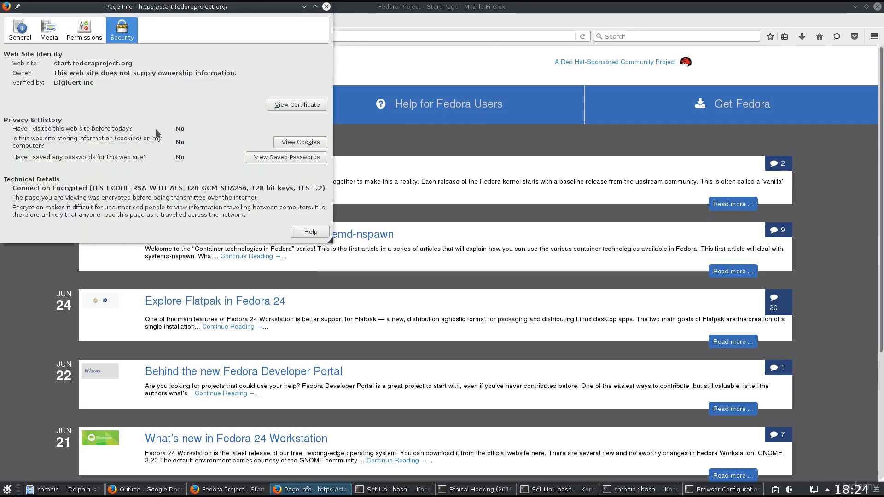
pyautogui.click(326, 7)
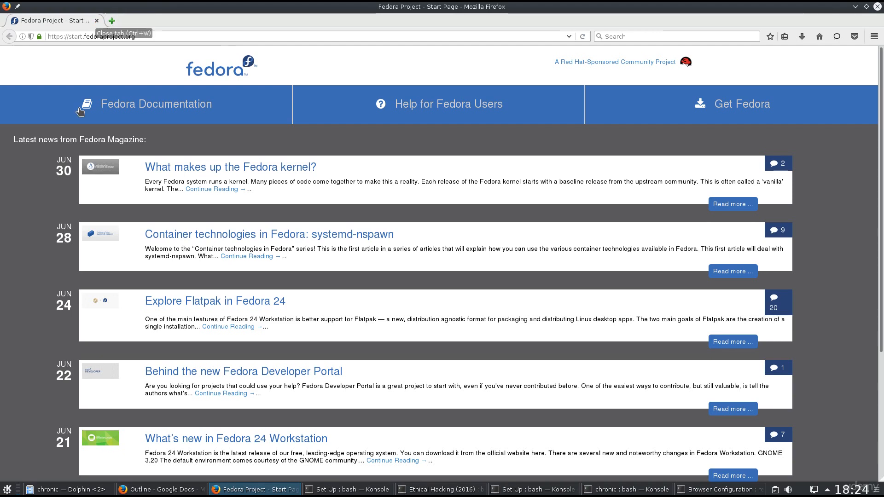
pyautogui.click(22, 36)
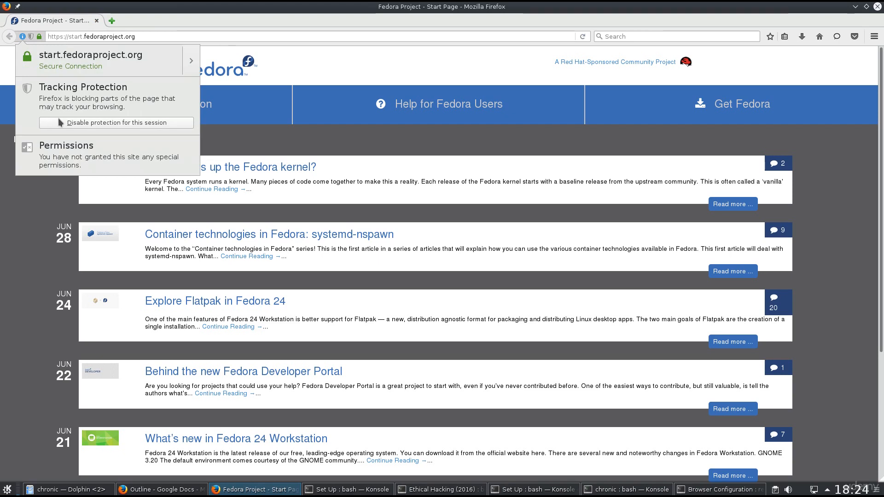
pyautogui.click(328, 73)
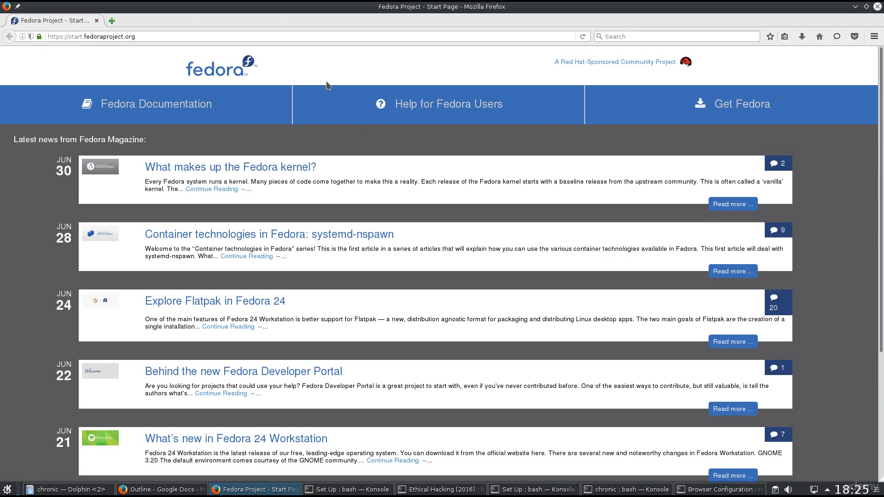
# Close the Fedora start page and switch to the Browser Configuration Konsole window
pyautogui.click(96, 21)
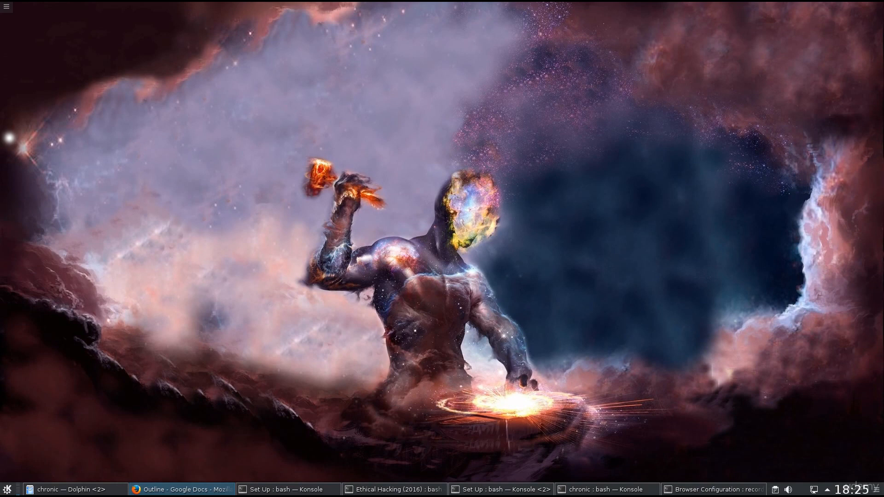
pyautogui.hotkey('alt', 'Tab')
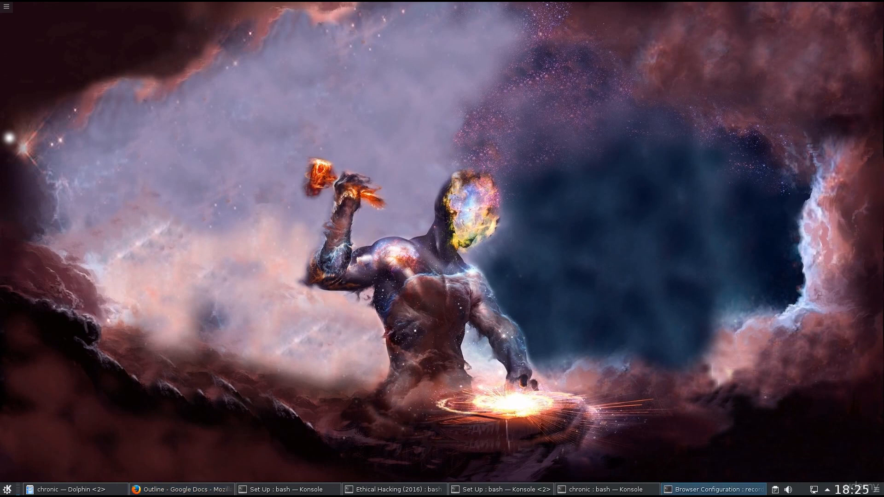